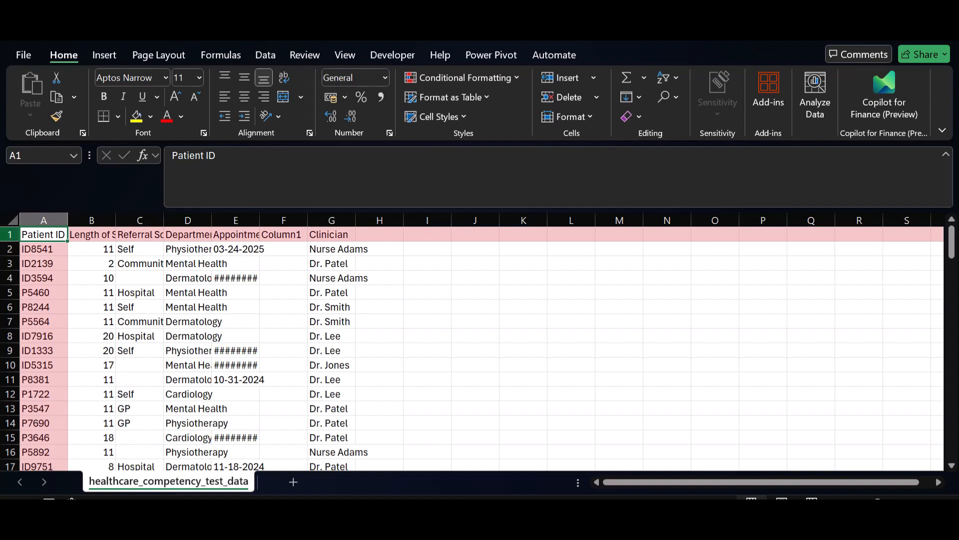
Step: Auto-fit the widths of all columns in the worksheet to their contents
left_click(13, 221)
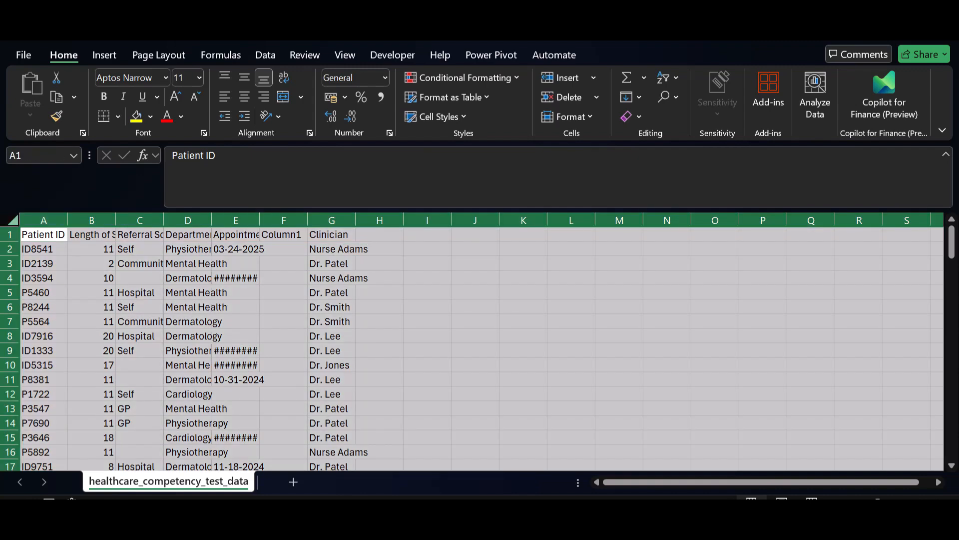
double_click(212, 220)
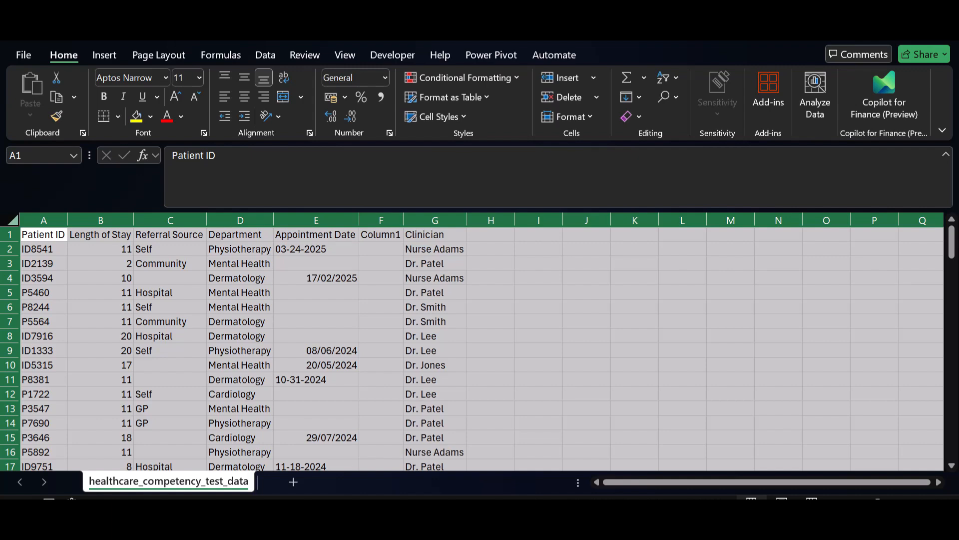
left_click(491, 234)
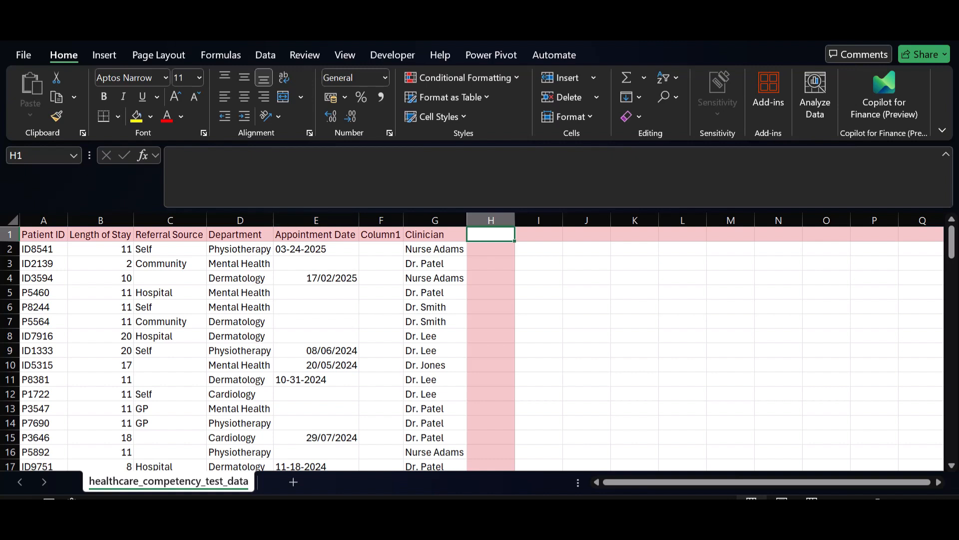
Step: Apply the Short Date number format to the Appointment Date header cell E1
left_click(315, 234)
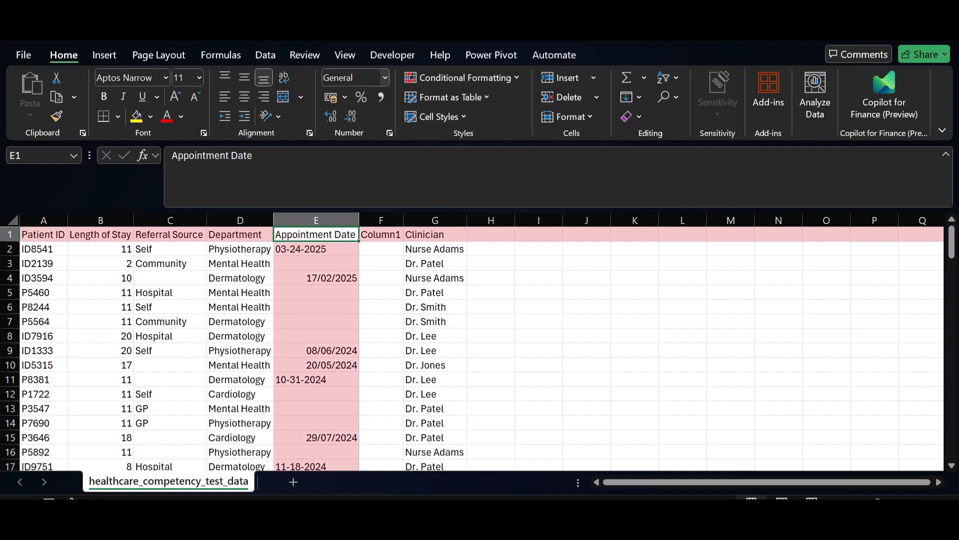
left_click(384, 77)
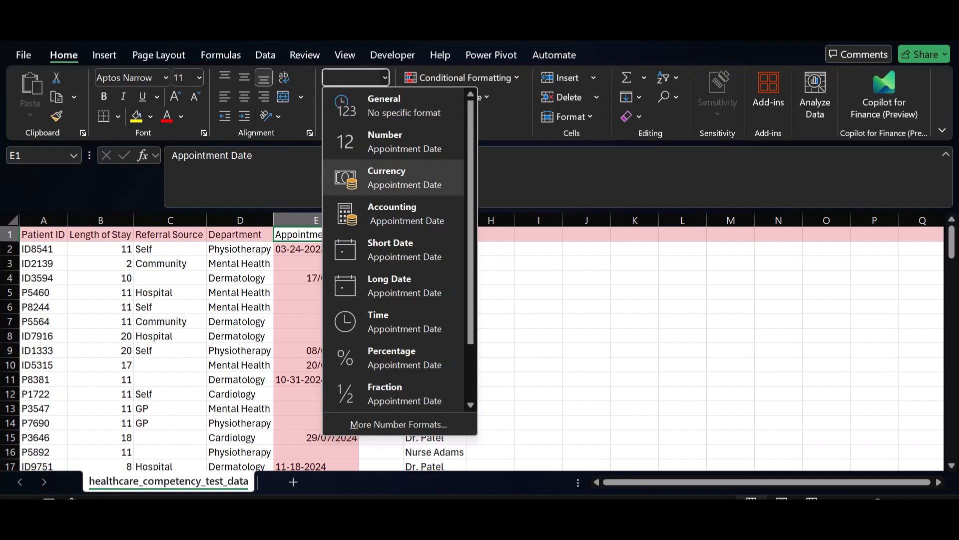
left_click(395, 249)
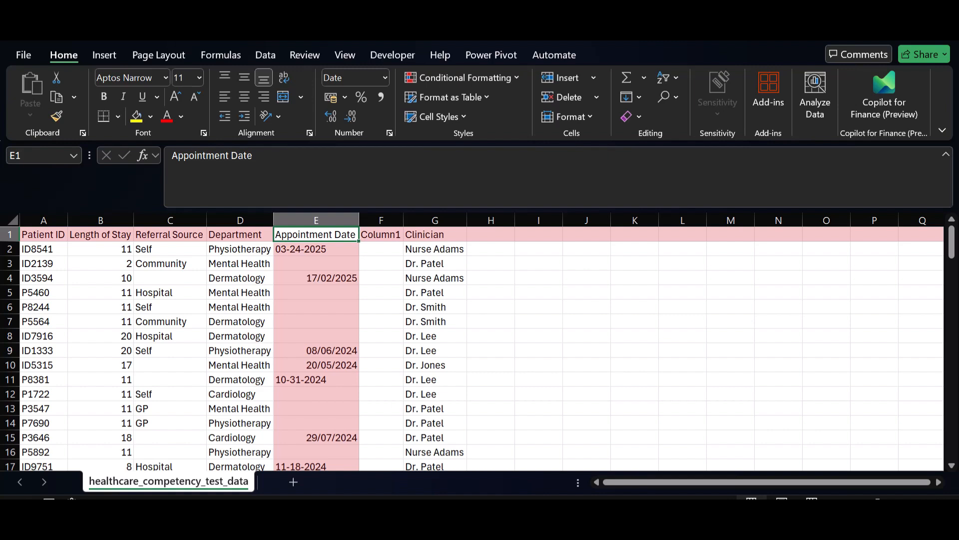
Step: Try converting the first appointment date by entering =DATEVALUE(E2) in cell I2
left_click(539, 263)
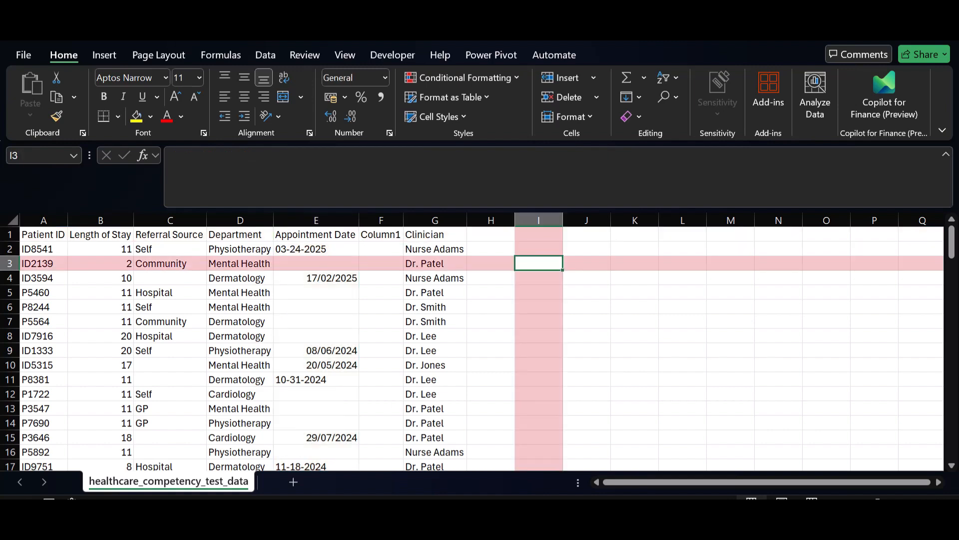
left_click(538, 249)
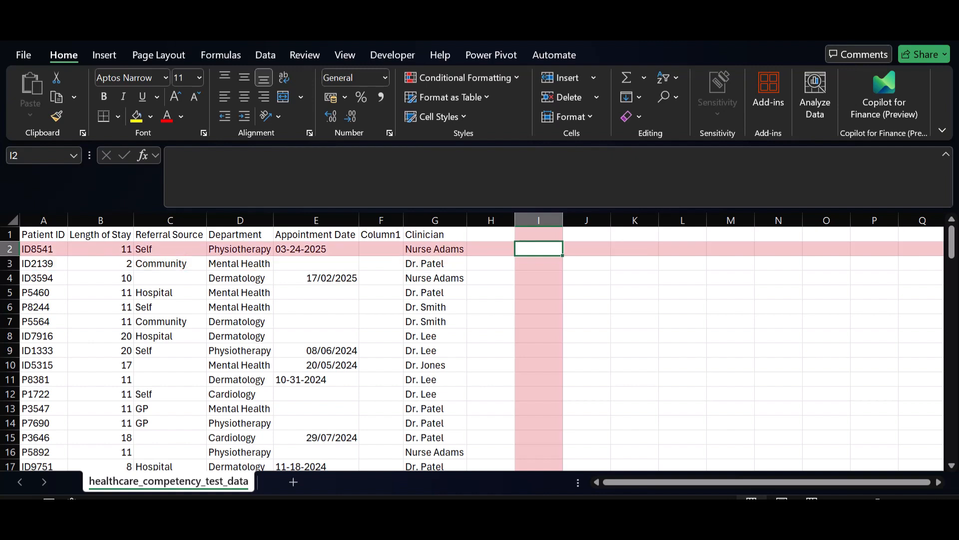
type("=")
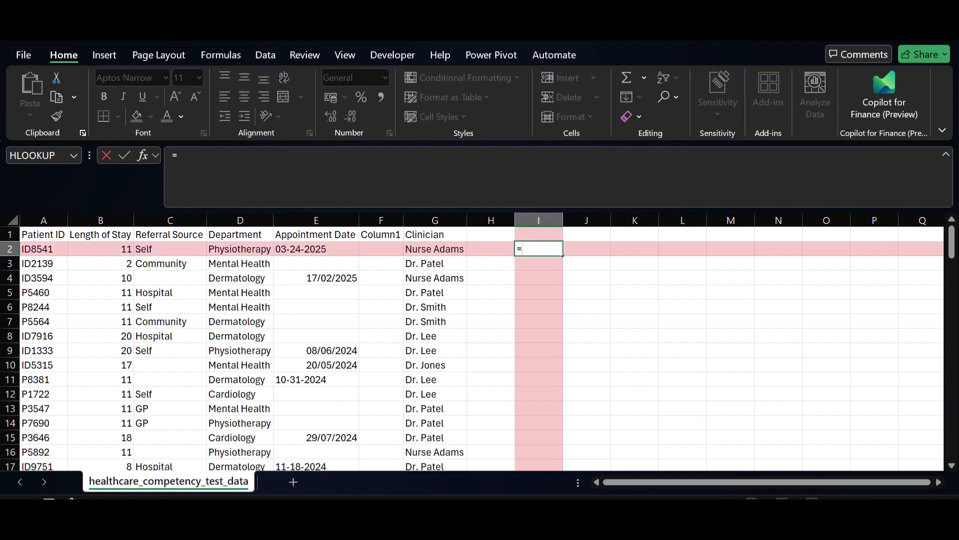
type("date")
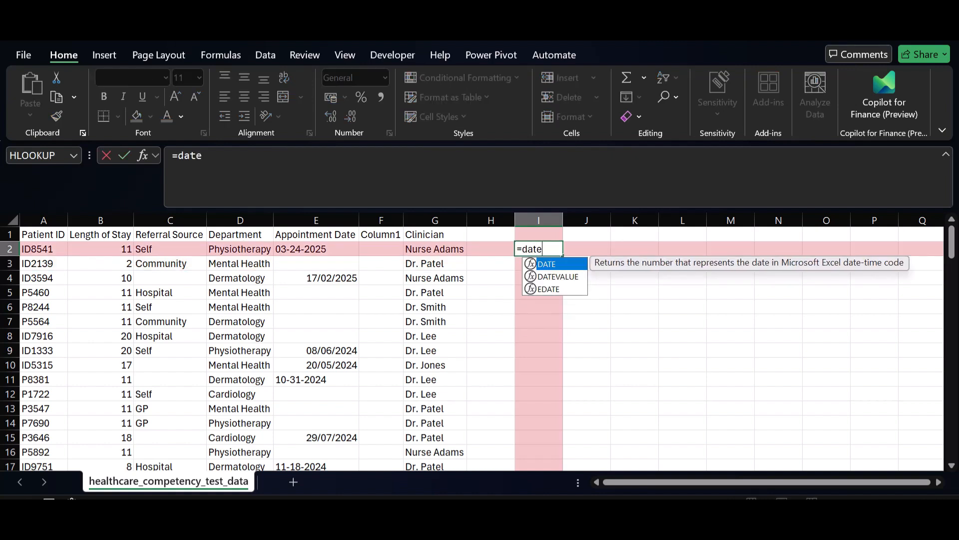
key("Down")
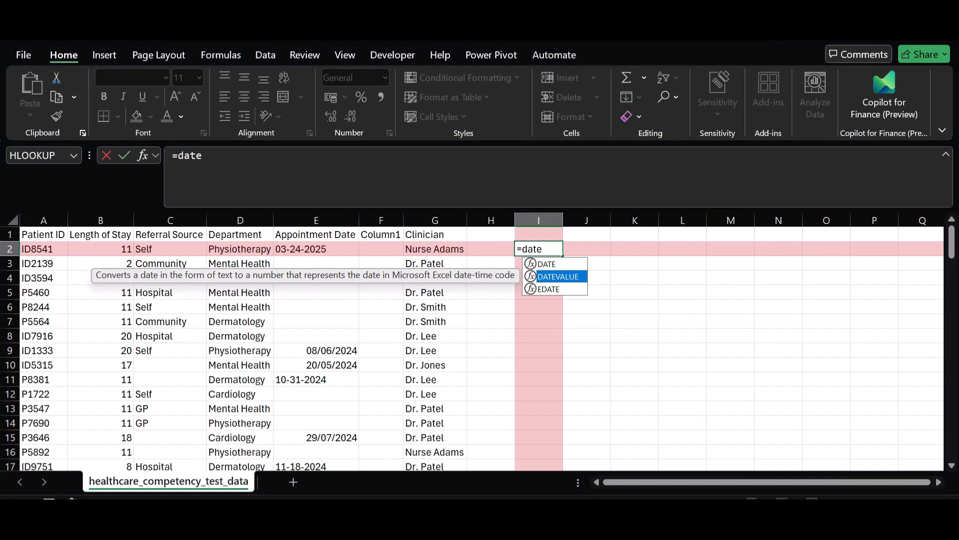
key("Tab")
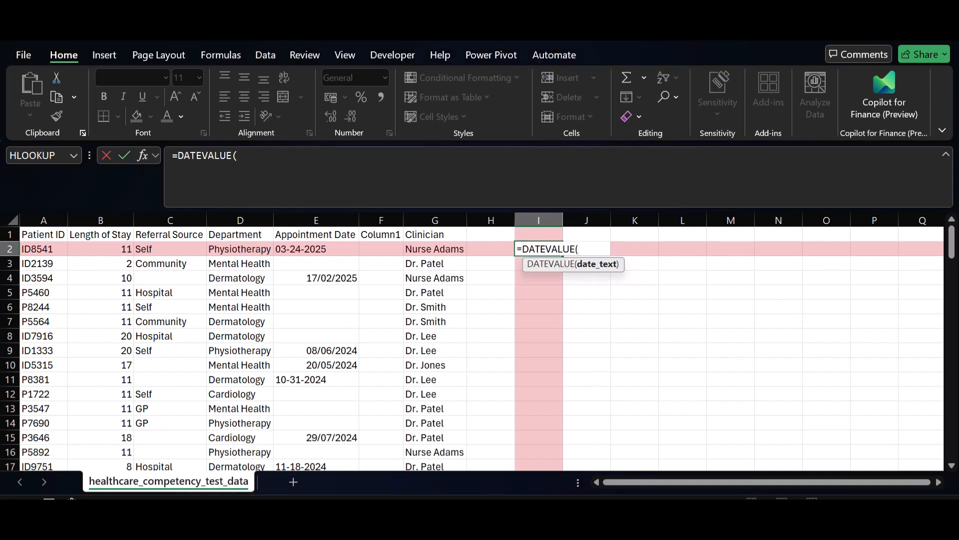
left_click(316, 249)
key("Return")
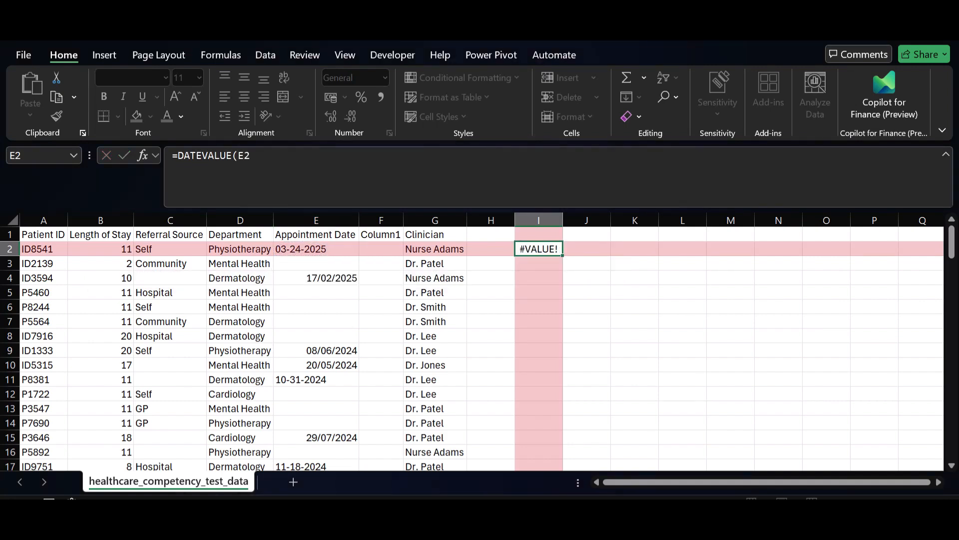
Step: Clear the DATEVALUE test formula from cell I2
left_click(538, 249)
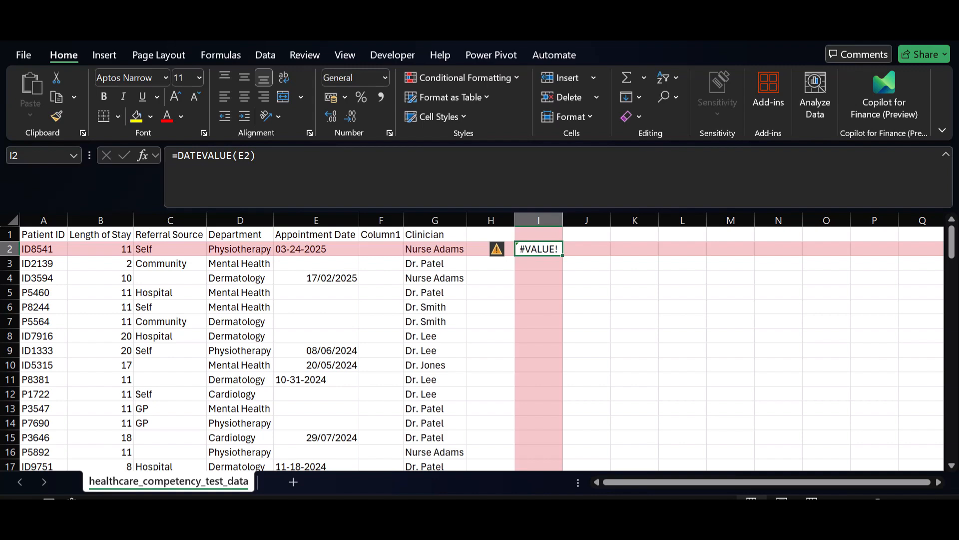
left_click(265, 55)
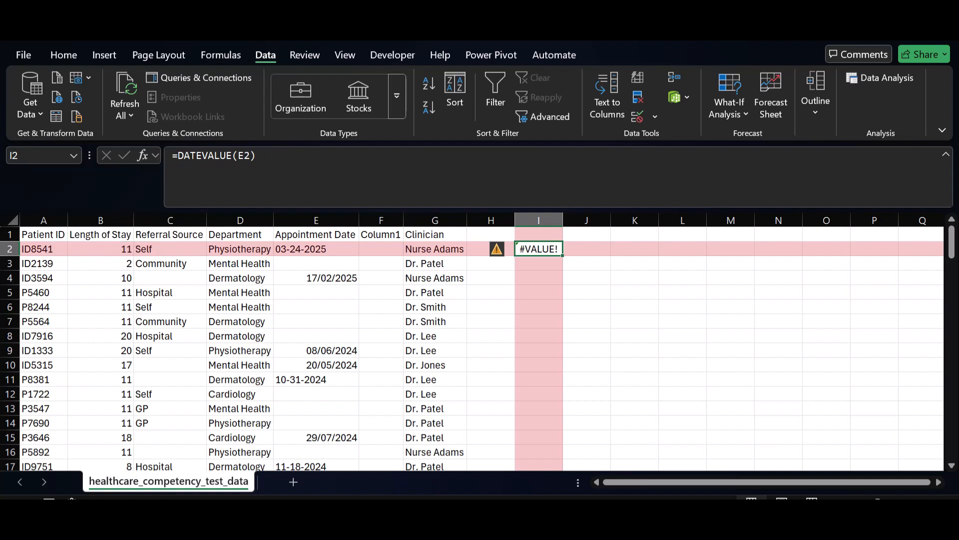
key("Delete")
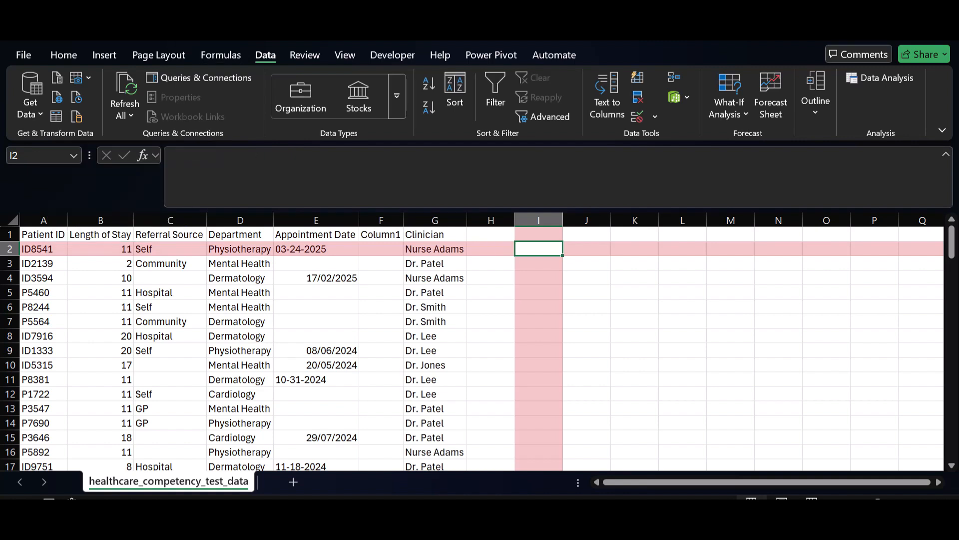
Step: Turn the patient data range $A$1:$G$91 into a table with headers and load it into the Power Query editor
left_click(101, 292)
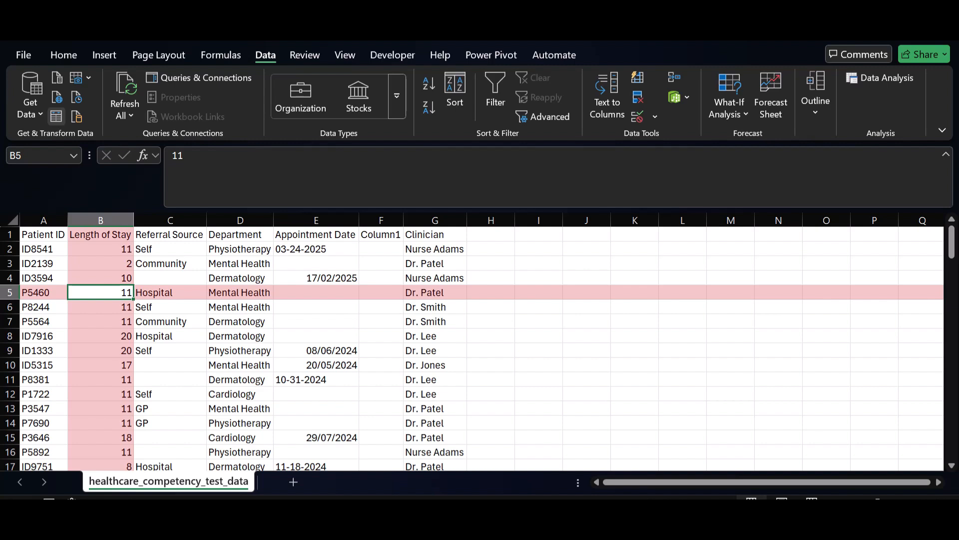
left_click(56, 116)
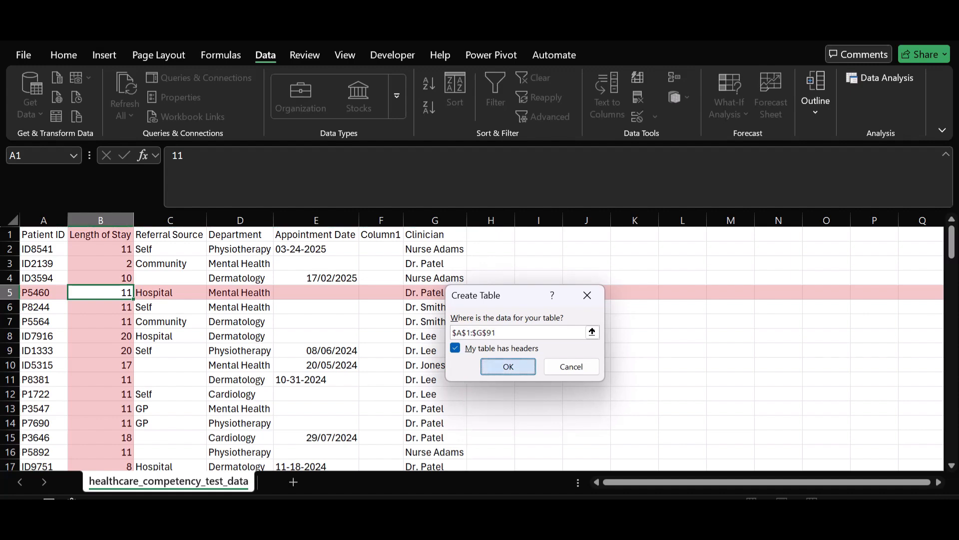
key("Return")
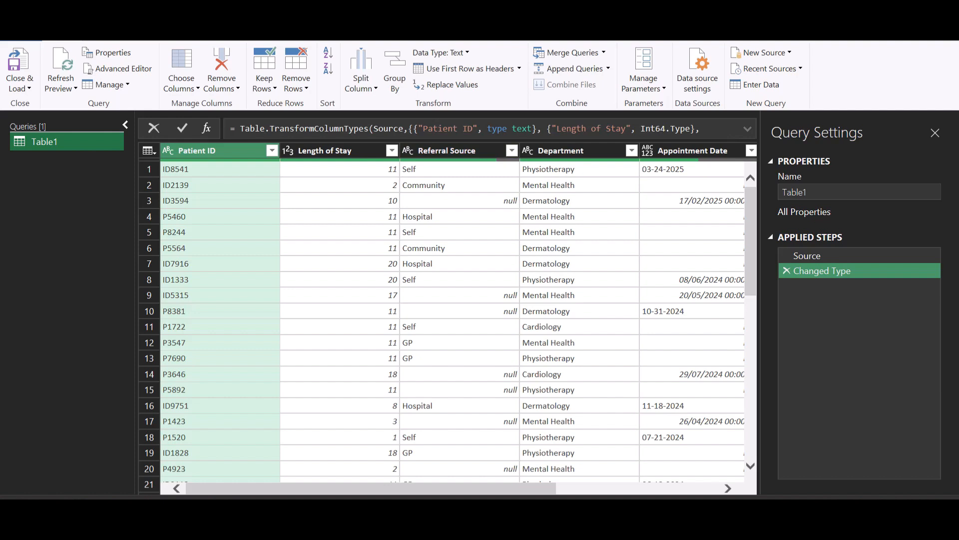
Step: Change the data type of the Appointment Date column to Date/Time
scroll(459, 318, "right", 5)
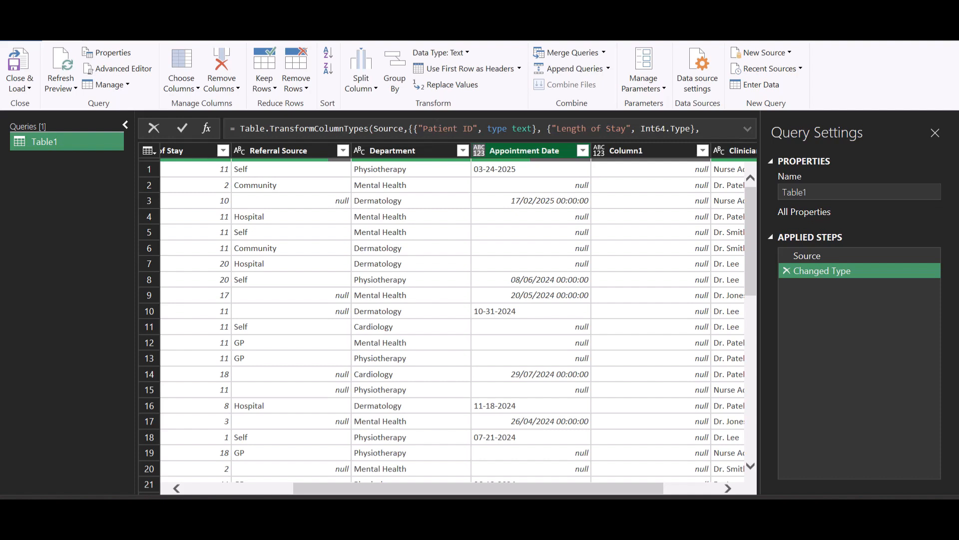
left_click(479, 151)
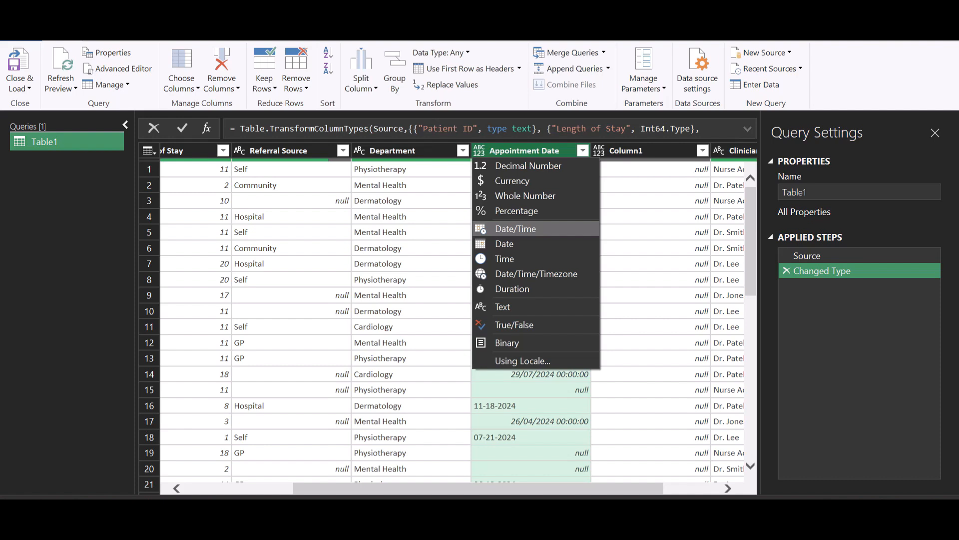
left_click(515, 228)
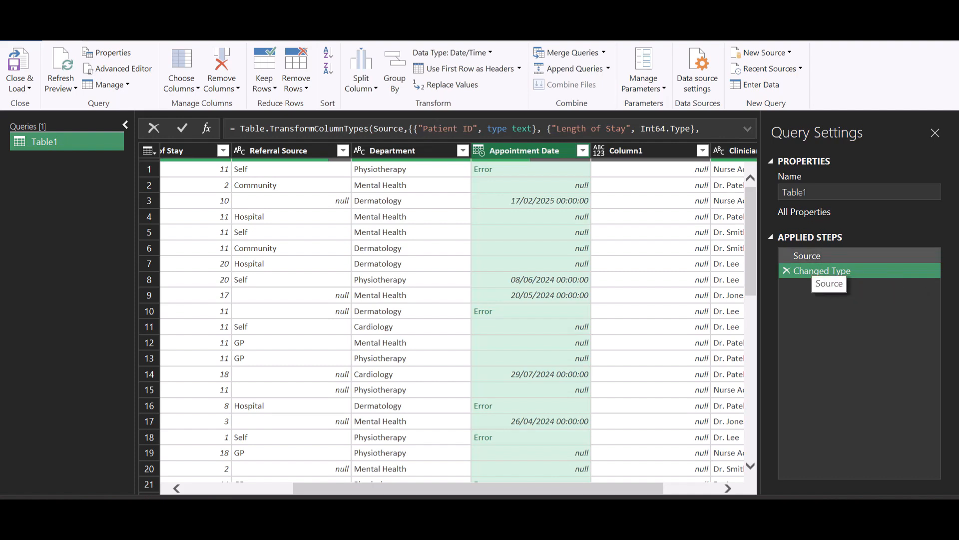
Step: Go back to the Source step and insert a locale-based type change for the Appointment Date column after it
left_click(814, 258)
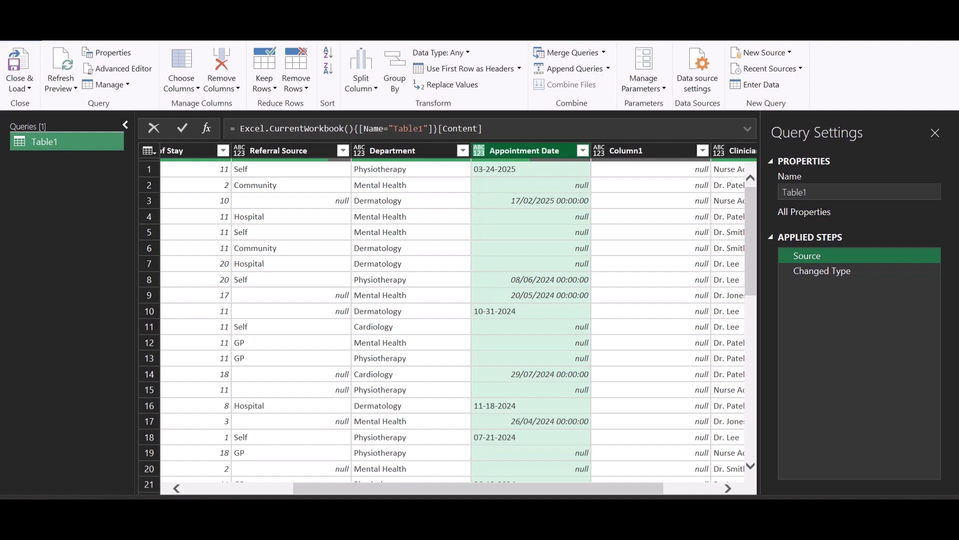
left_click(479, 150)
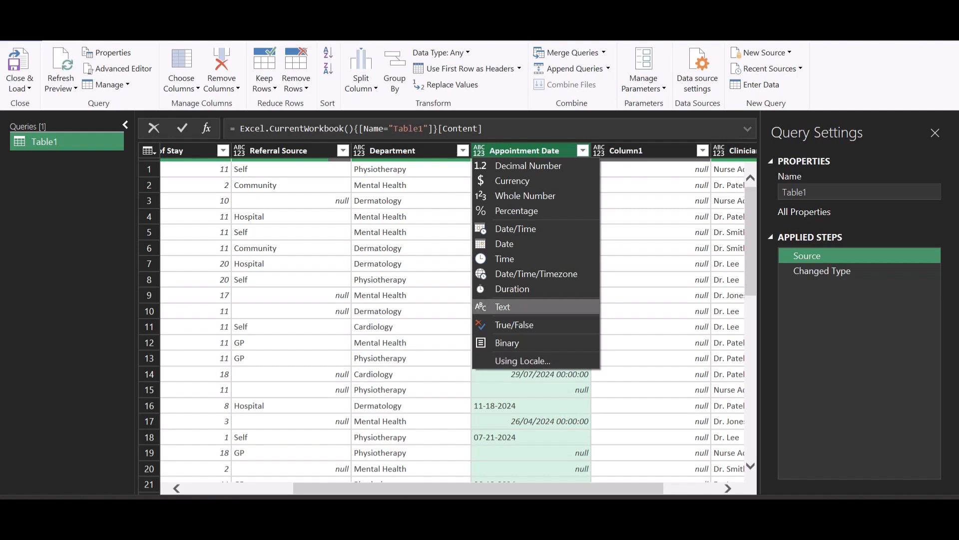
key("Escape")
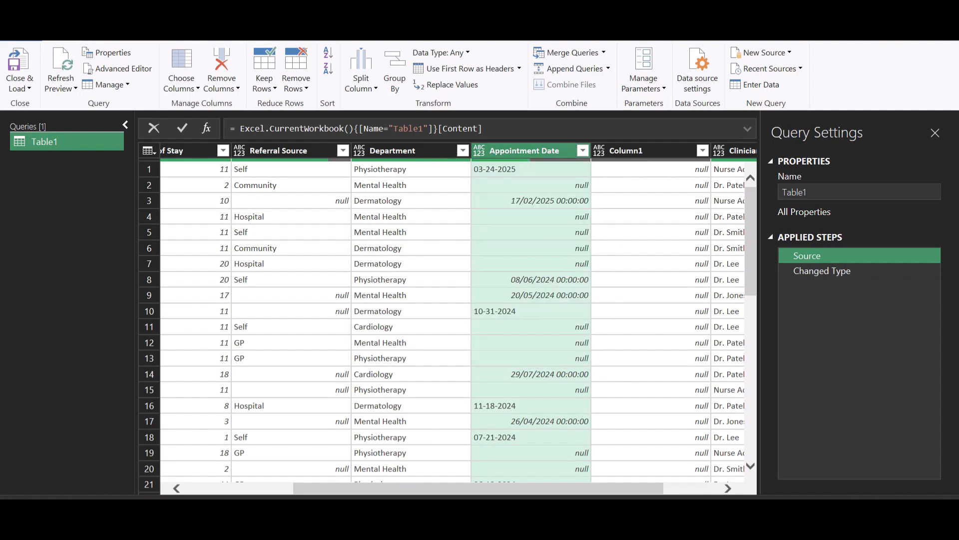
right_click(481, 146)
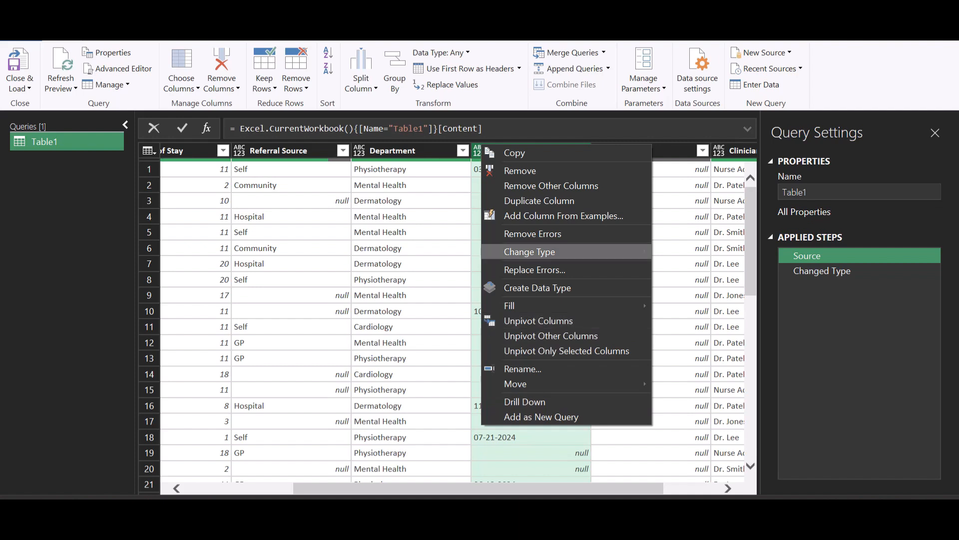
mouse_move(529, 251)
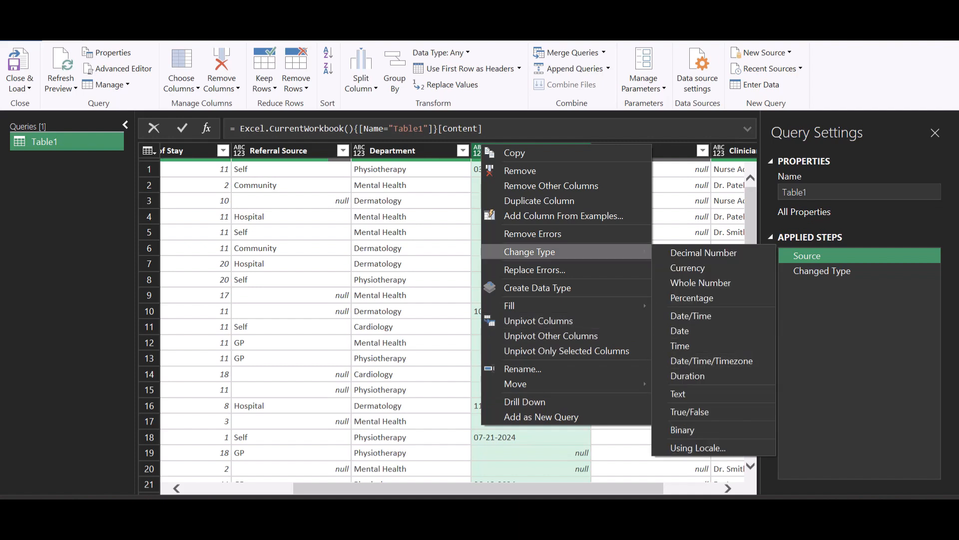
left_click(698, 448)
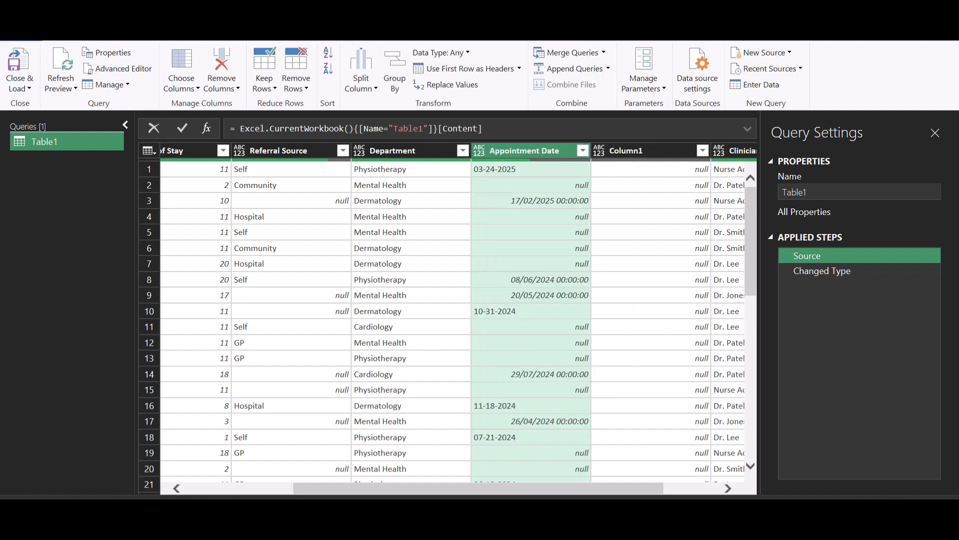
left_click(478, 150)
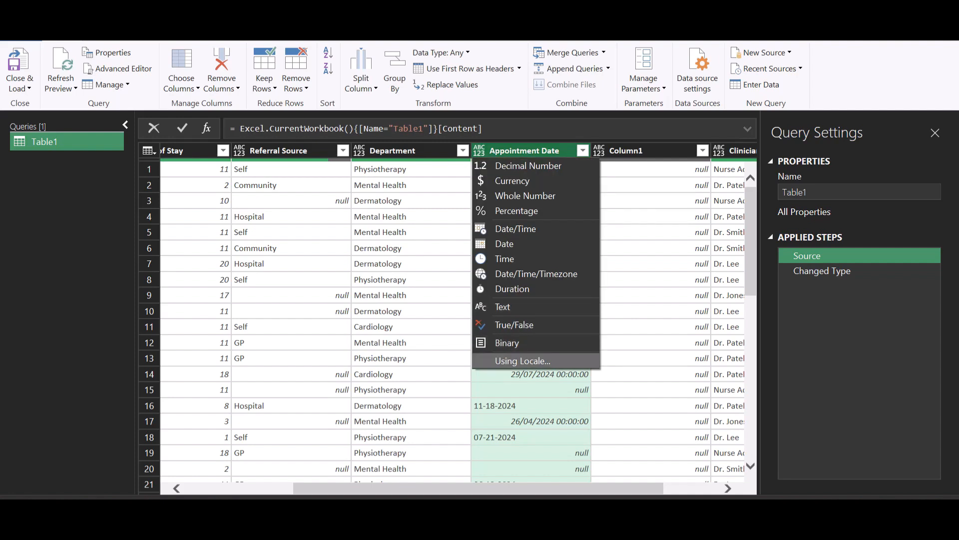
left_click(523, 361)
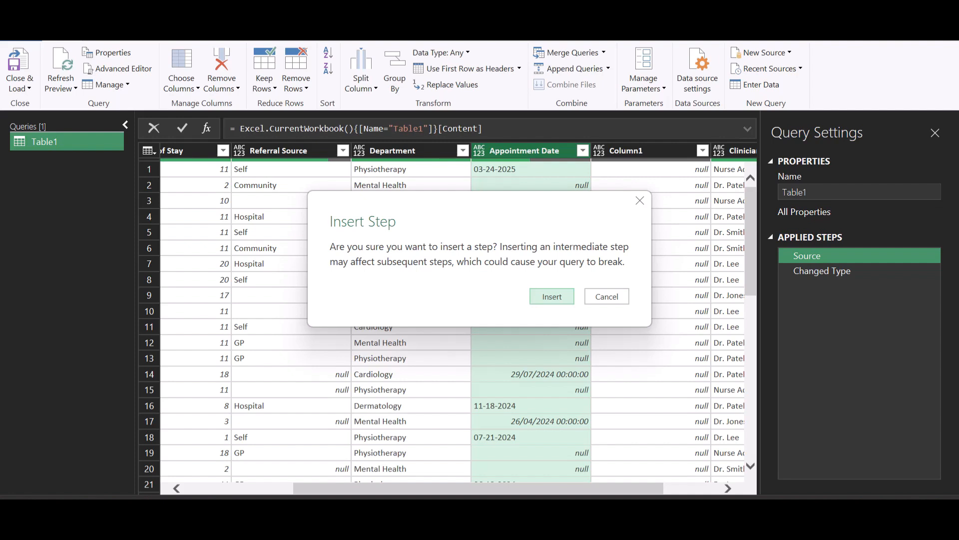
key("Return")
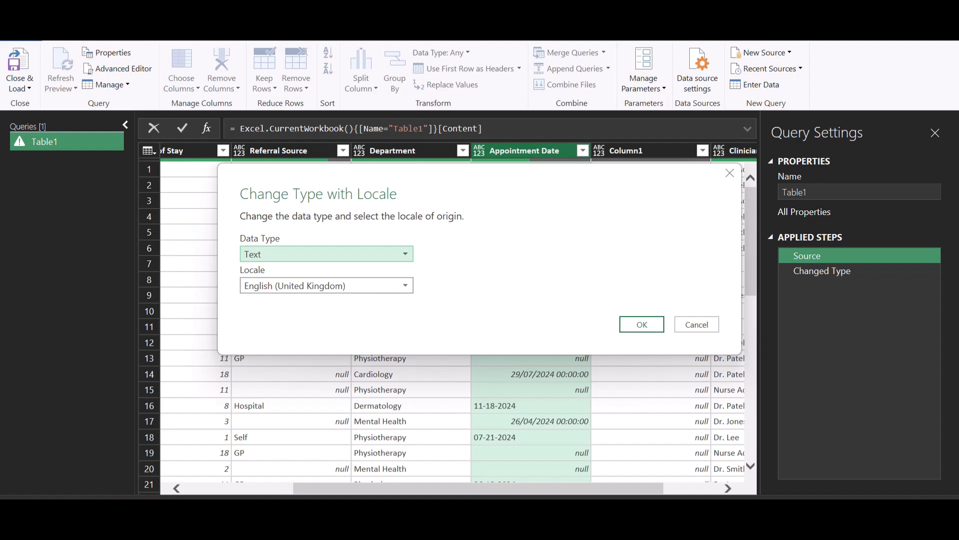
Step: Set the type change to data type Date with locale English (United States) and apply it
left_click(326, 254)
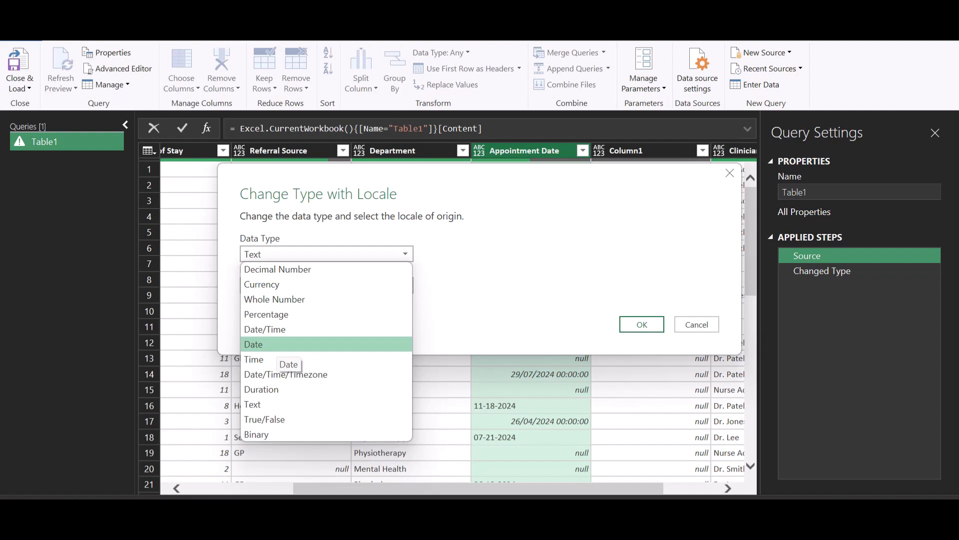
left_click(280, 344)
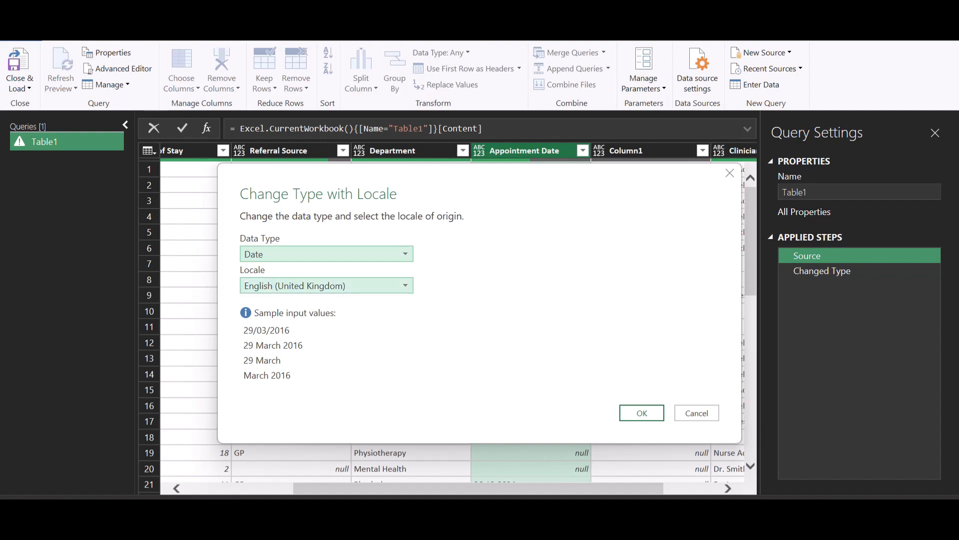
left_click(327, 285)
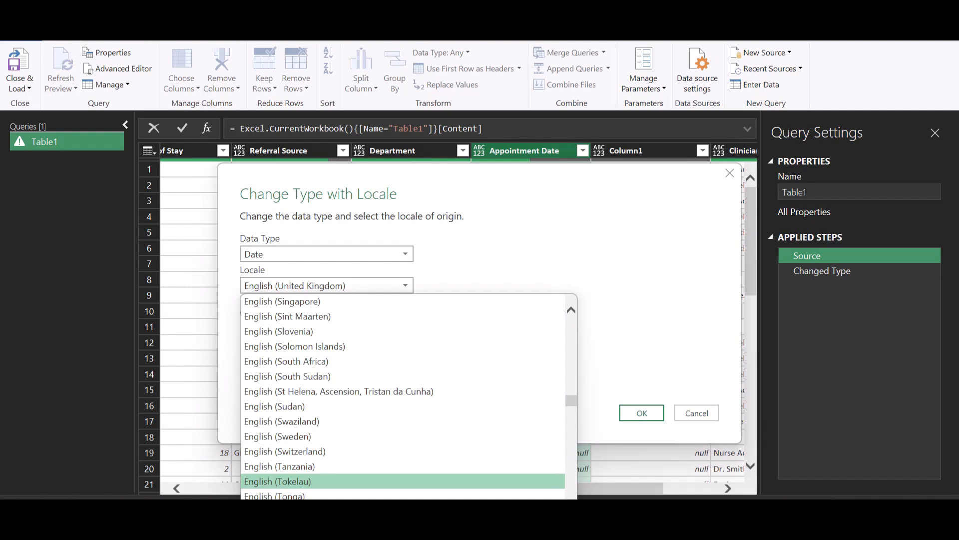
scroll(403, 400, "down", 6)
scroll(402, 399, "down", 7)
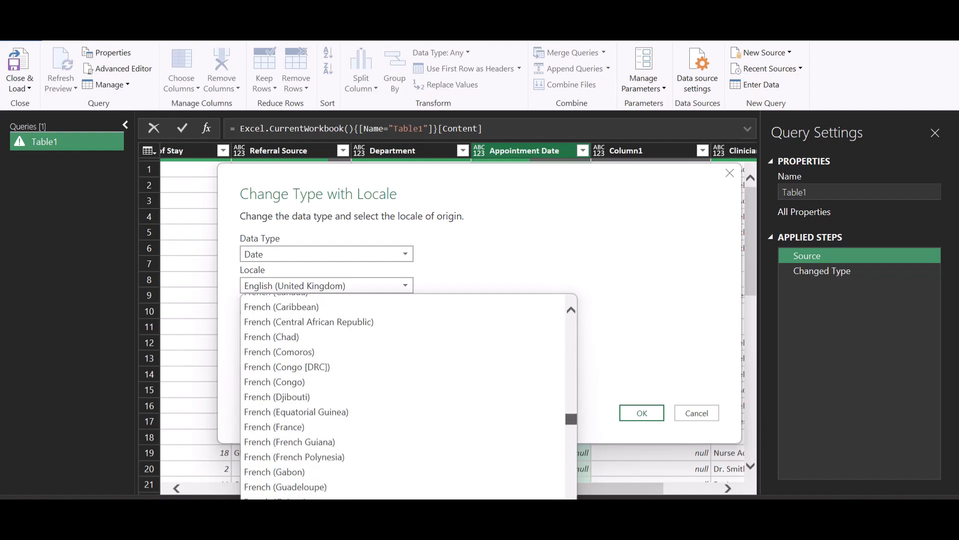
scroll(402, 400, "up", 6)
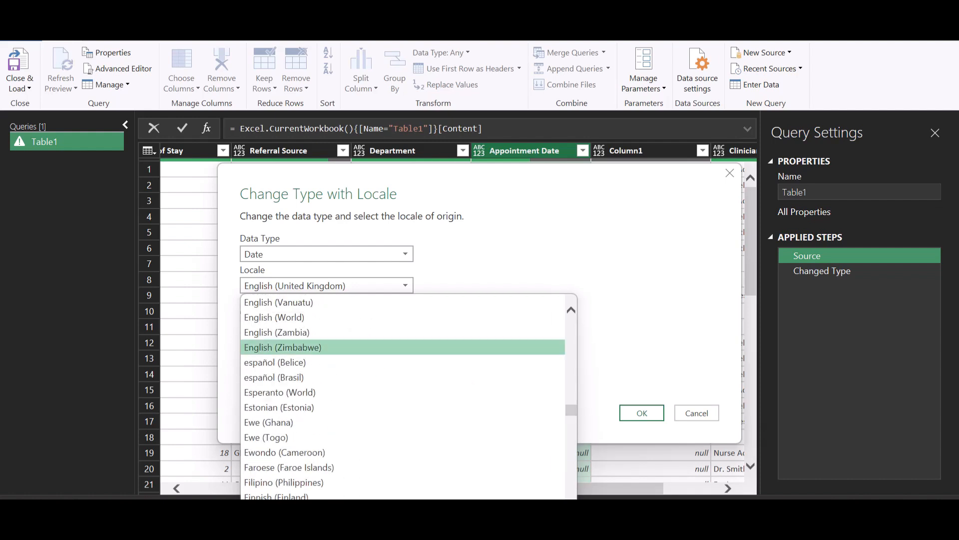
scroll(403, 408, "up", 2)
scroll(402, 407, "up", 6)
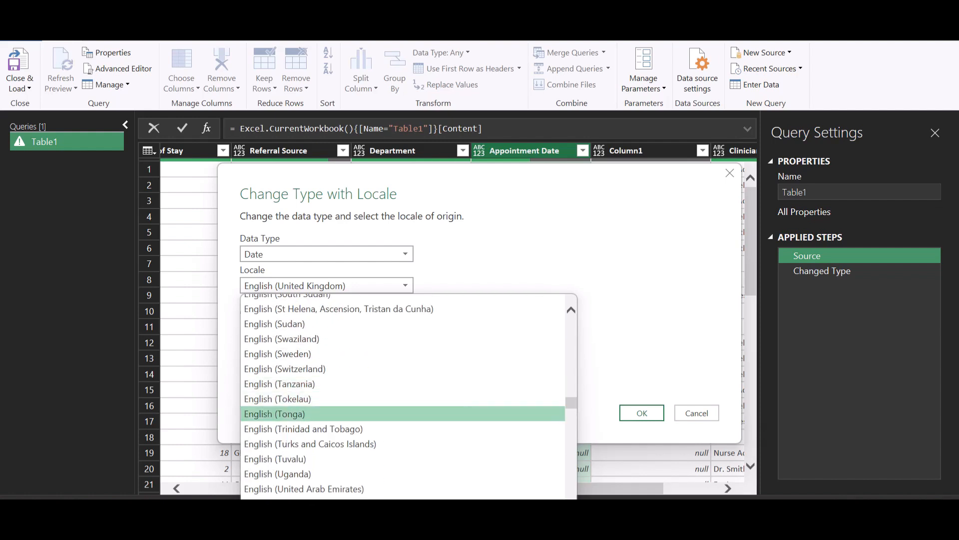
scroll(402, 413, "down", 5)
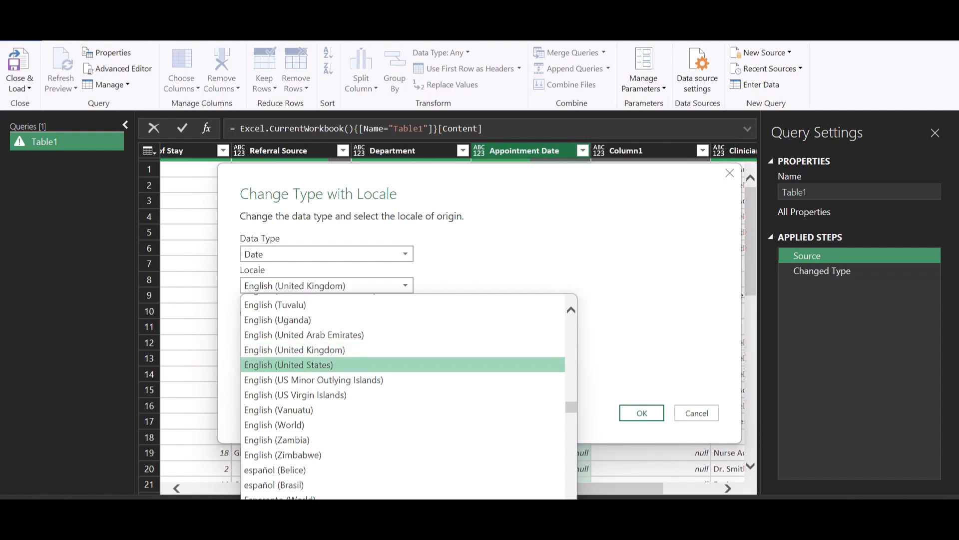
left_click(300, 364)
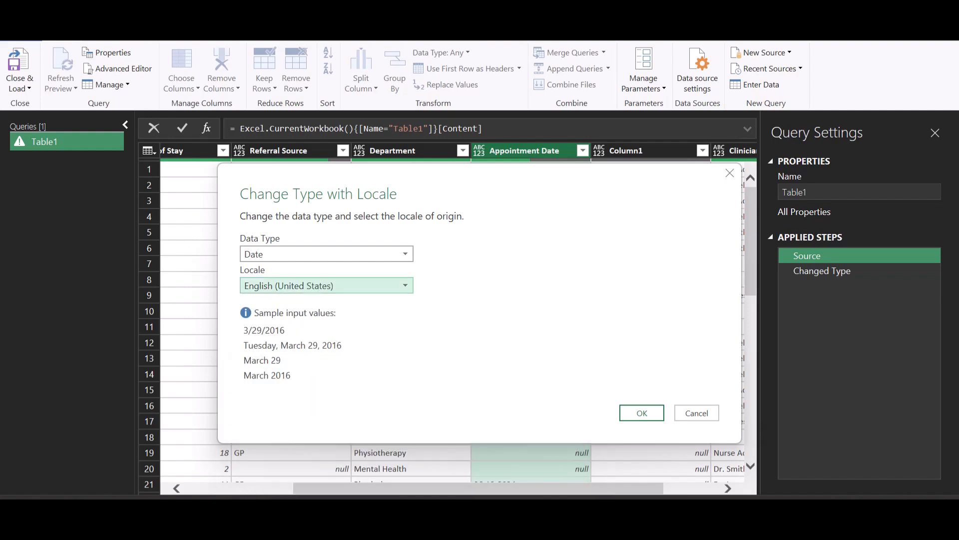
left_click(642, 413)
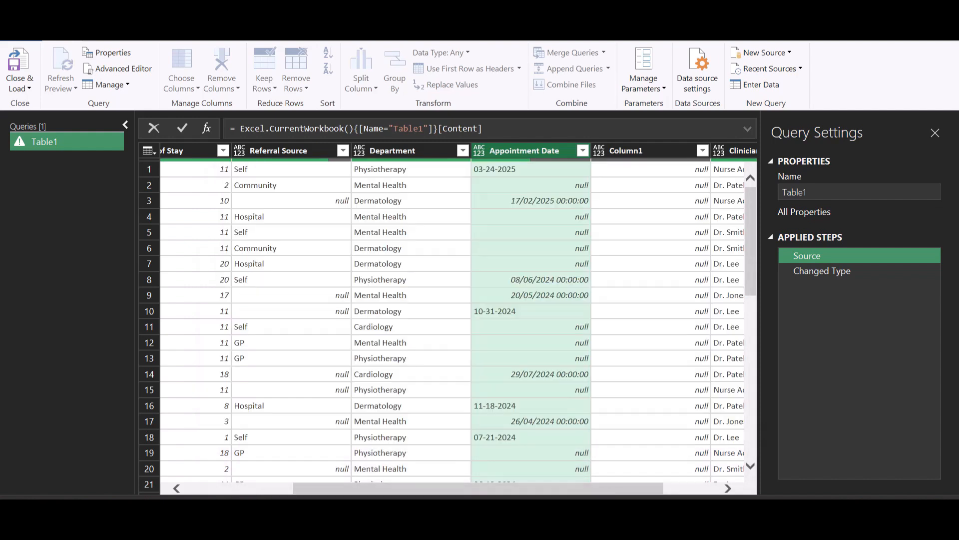